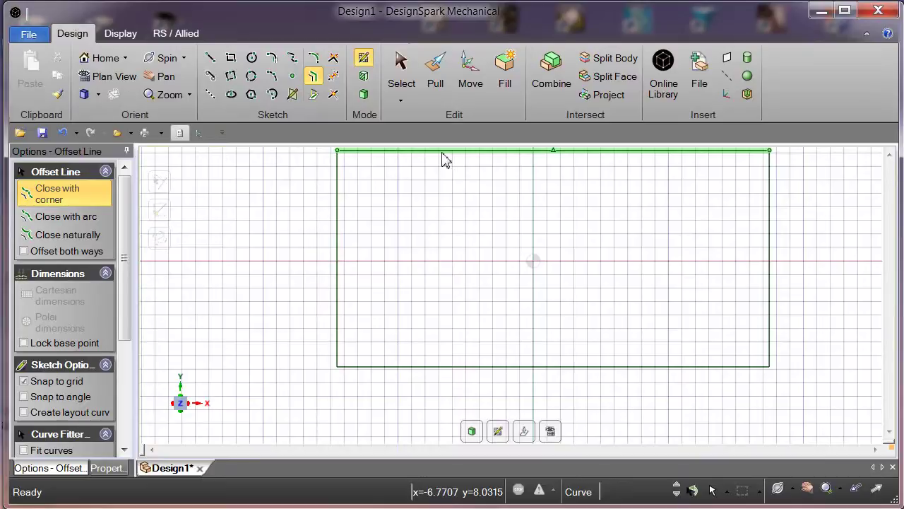
- Offset the rectangle's top edge and left edge inward by 4 mm each
{"action": "left_click", "coordinate": [443, 153]}
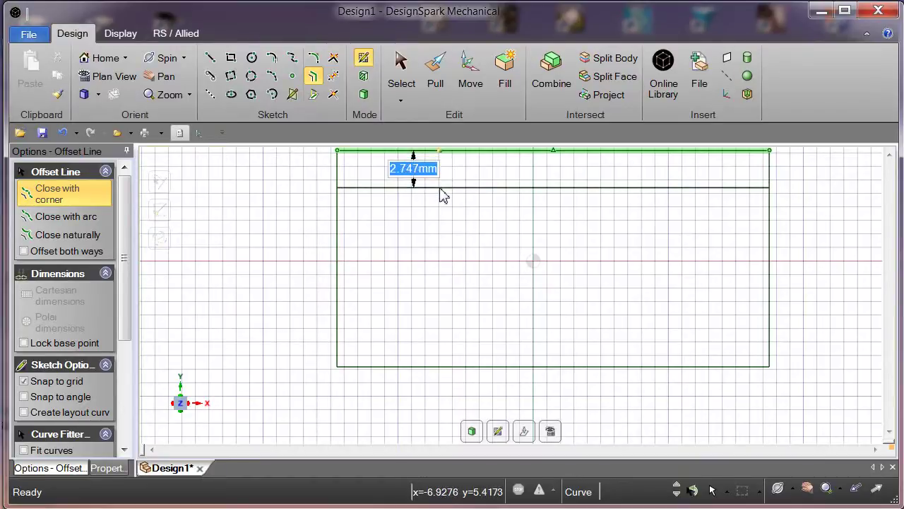
{"action": "left_click", "coordinate": [442, 196]}
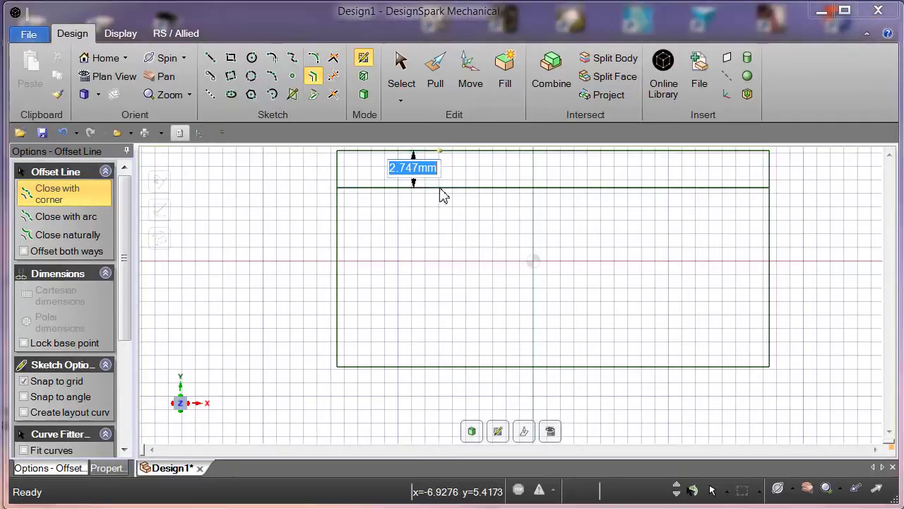
{"action": "type", "text": "4"}
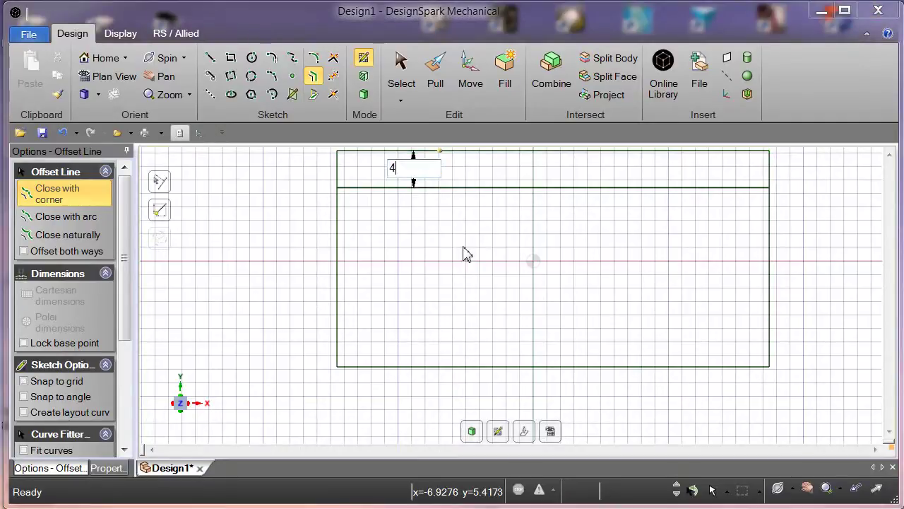
{"action": "key", "text": "Return"}
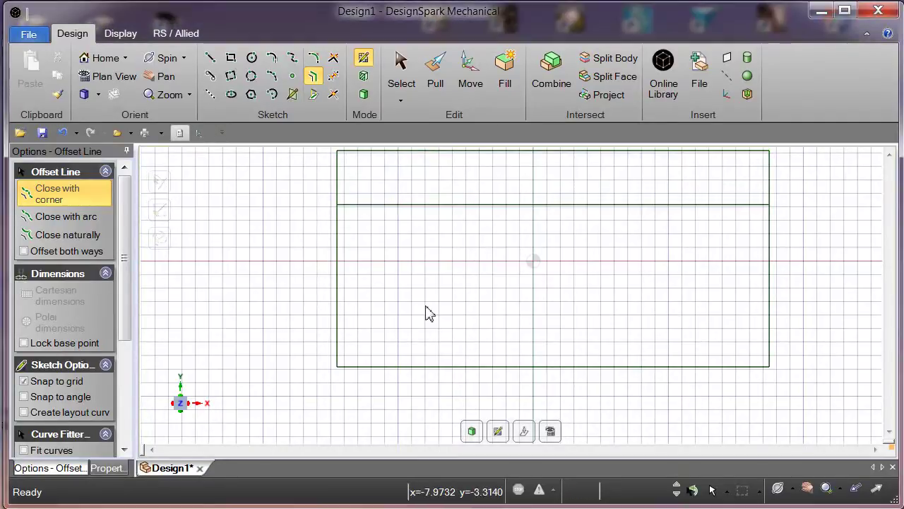
{"action": "left_click", "coordinate": [338, 323]}
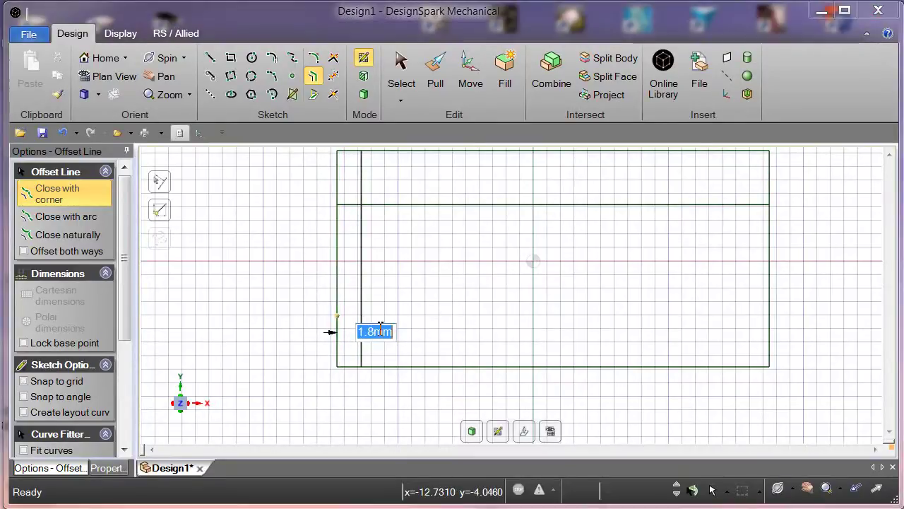
{"action": "type", "text": "4"}
{"action": "key", "text": "Return"}
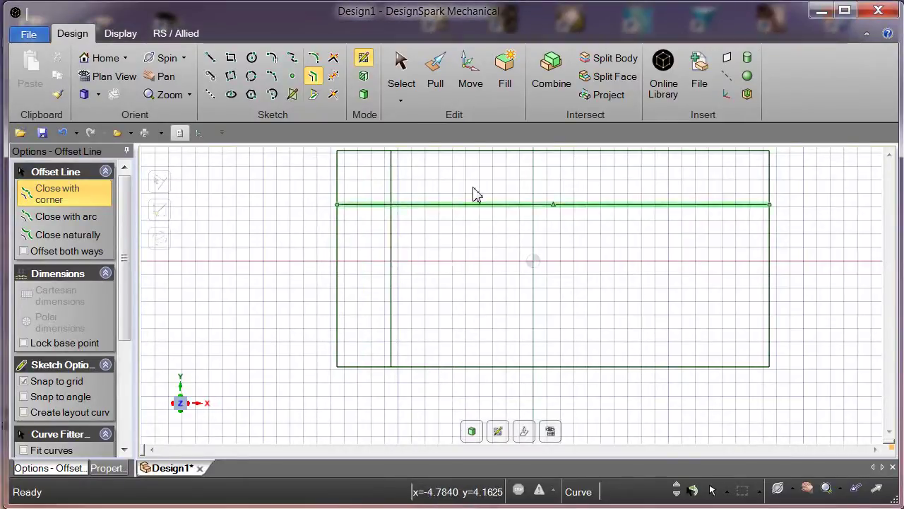
- Draw a 5 mm diameter circle centred on the offset-line intersection near the top-left corner
{"action": "left_click", "coordinate": [251, 57]}
{"action": "key", "text": "alt"}
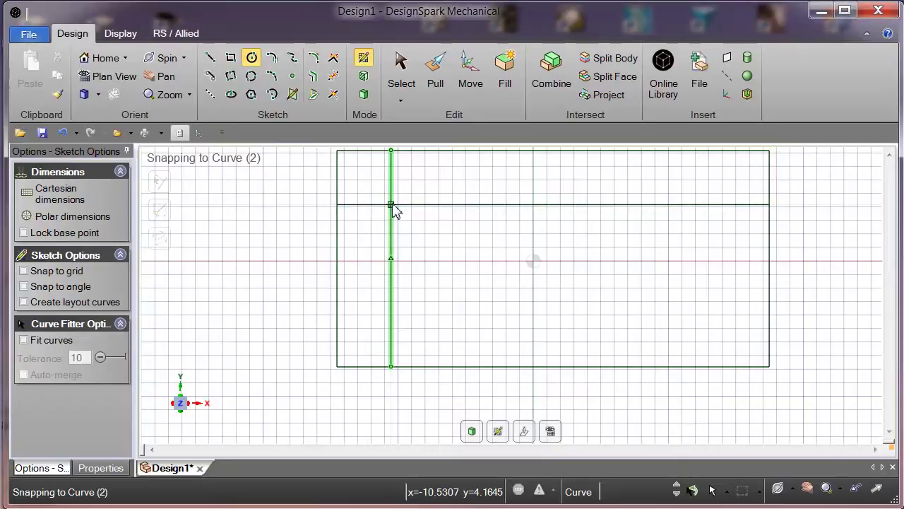
{"action": "left_click", "coordinate": [391, 206]}
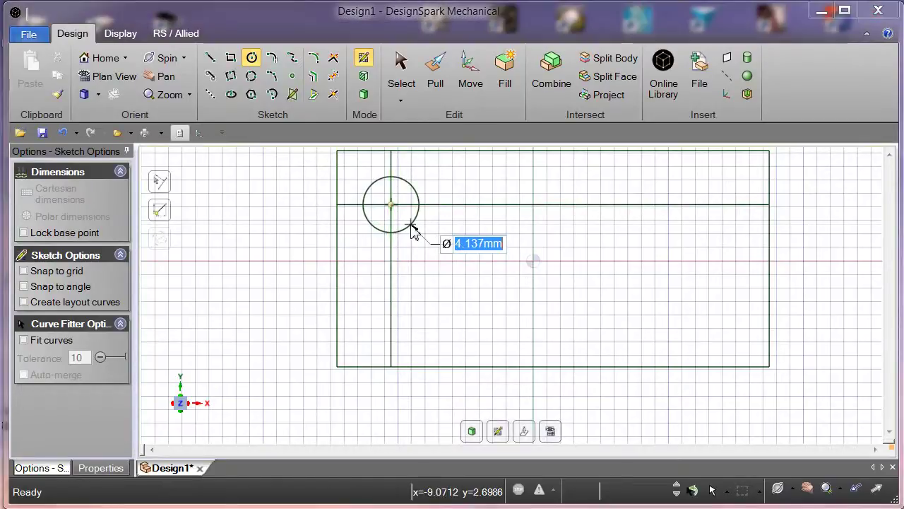
{"action": "type", "text": "5"}
{"action": "key", "text": "Return"}
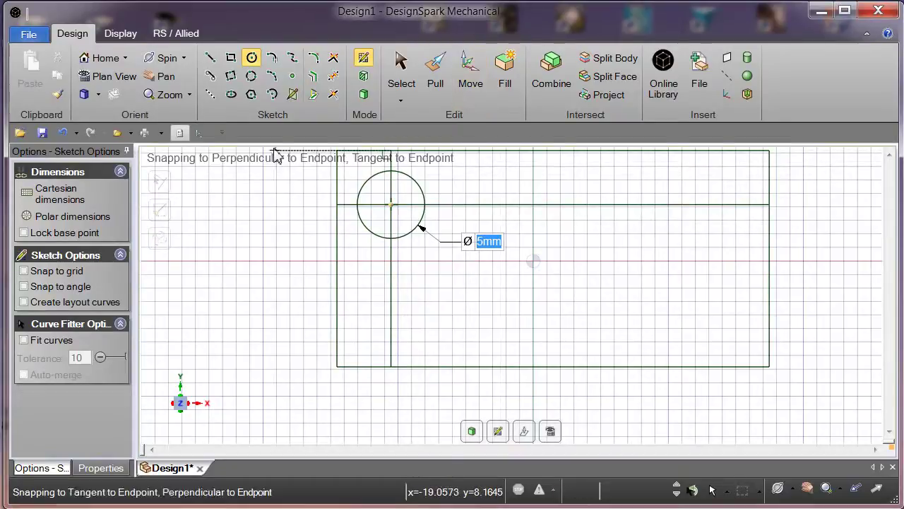
- Using Move, copy the circle 8 mm to the right along the top offset line
{"action": "left_click", "coordinate": [401, 62]}
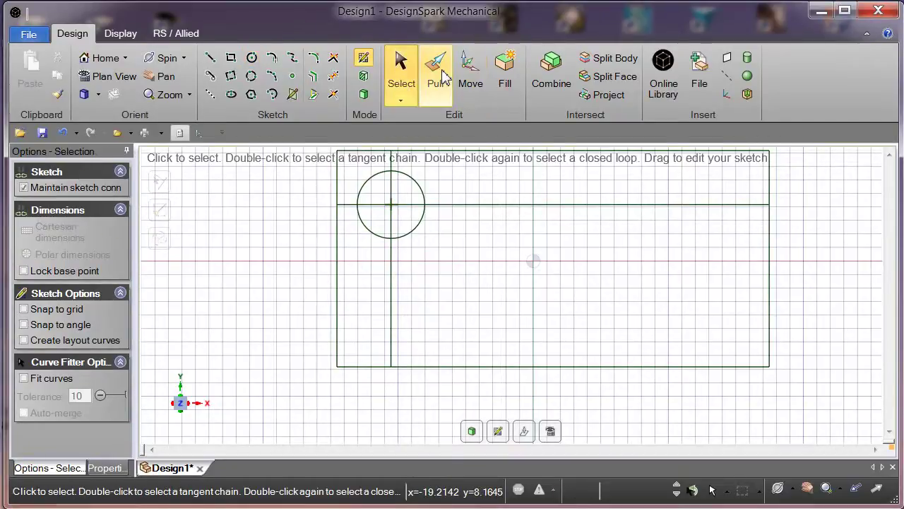
{"action": "left_click", "coordinate": [471, 67]}
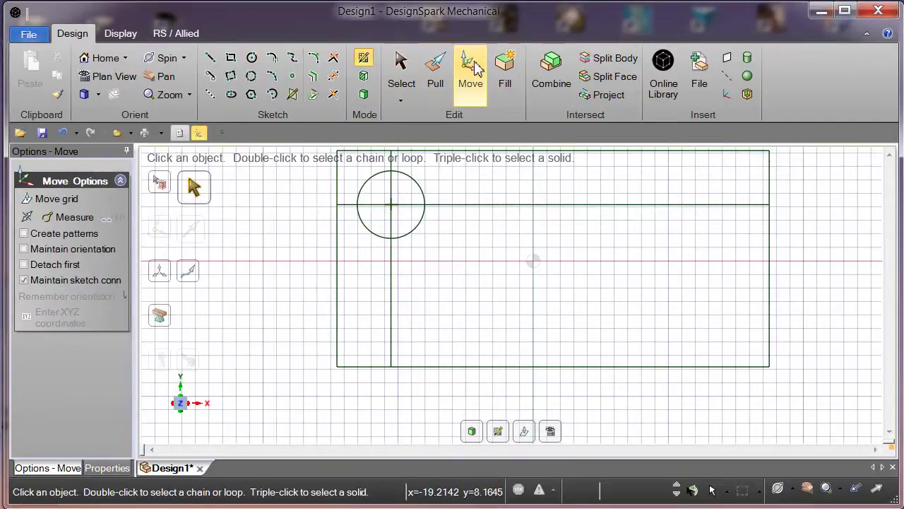
{"action": "left_click", "coordinate": [417, 238]}
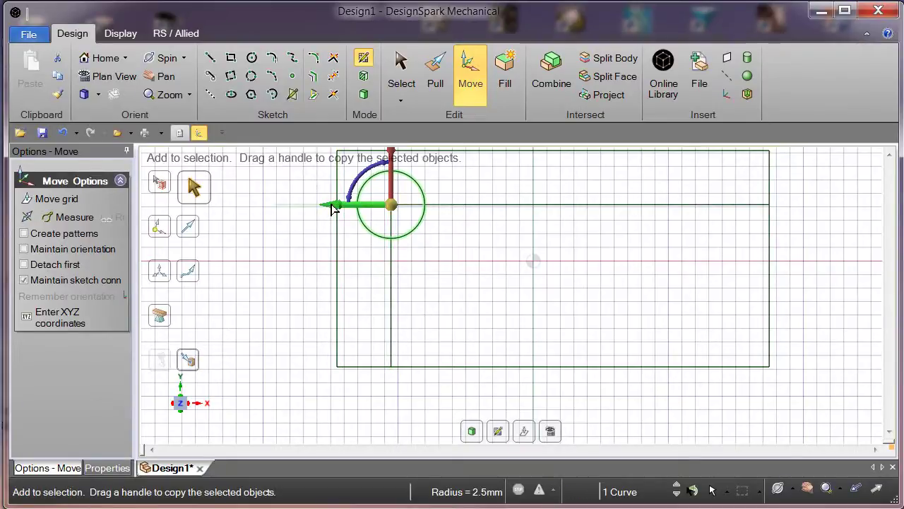
{"action": "left_click_drag", "start_coordinate": [334, 208], "coordinate": [373, 213]}
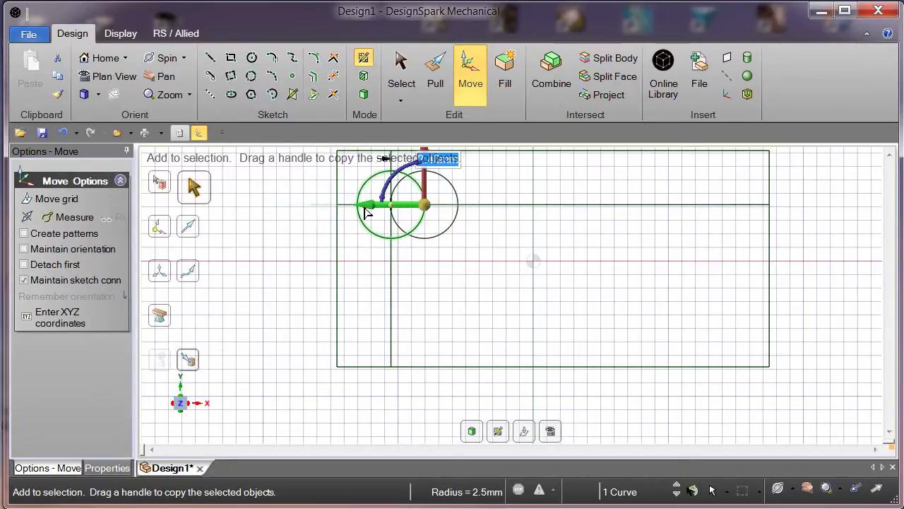
{"action": "left_click_drag", "start_coordinate": [373, 214], "coordinate": [378, 213]}
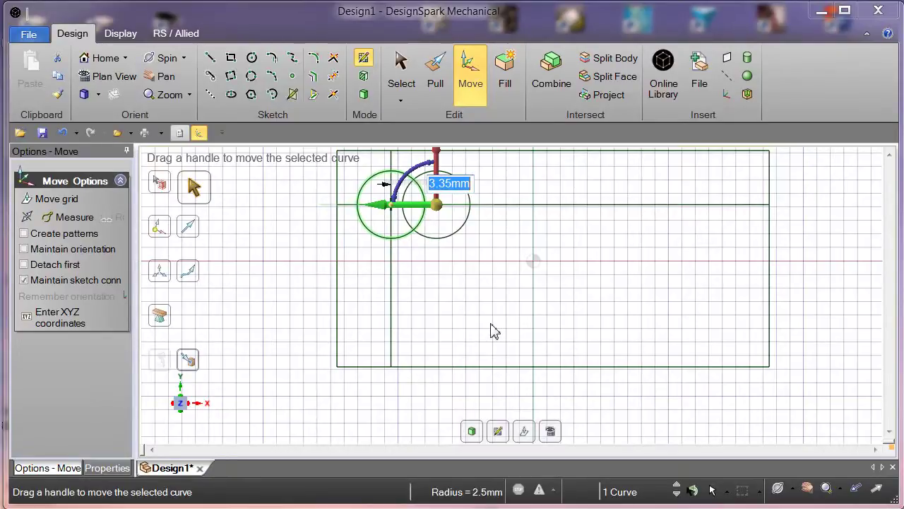
{"action": "type", "text": "8"}
{"action": "key", "text": "Return"}
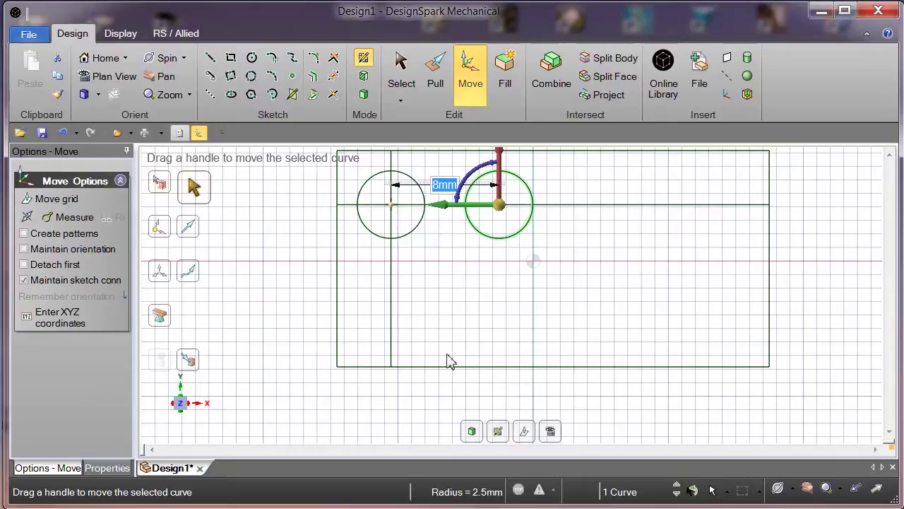
- Copy both top circles 8 mm downward to make a two-by-two grid
{"action": "key", "text": "ctrl"}
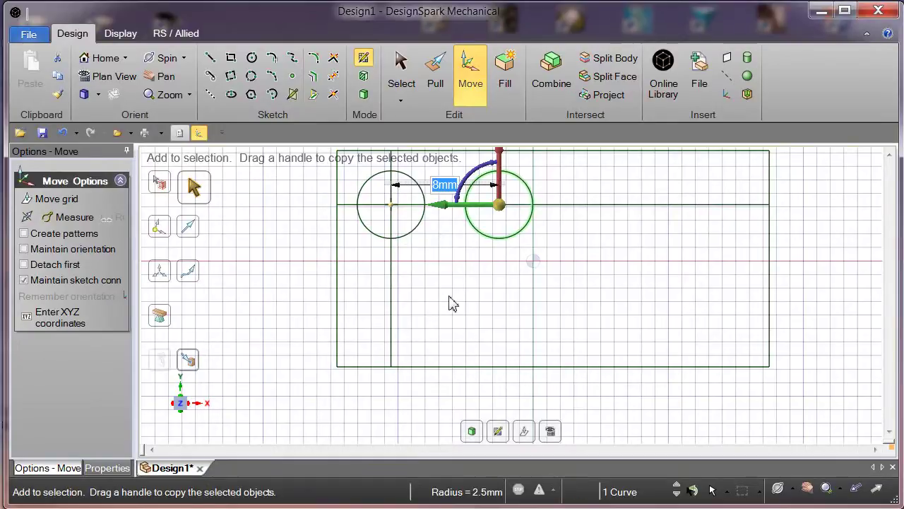
{"action": "left_click", "coordinate": [410, 235], "text": "ctrl"}
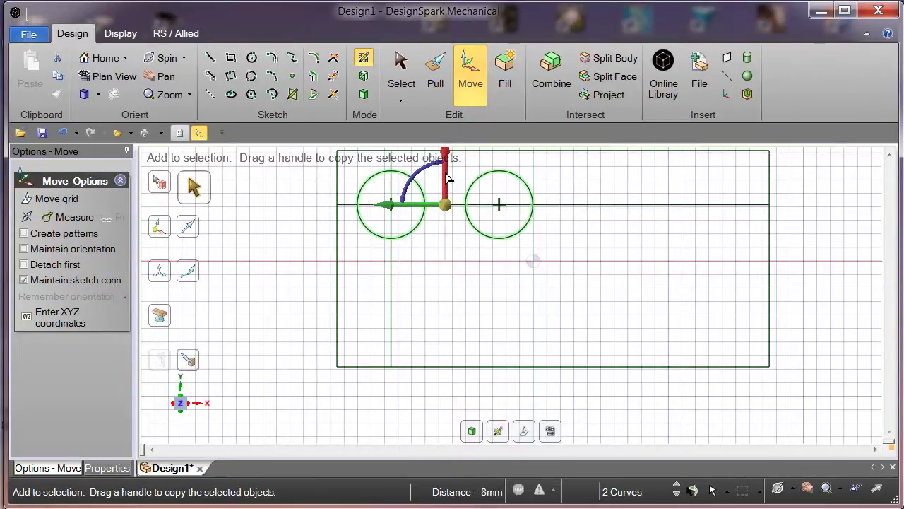
{"action": "left_click_drag", "start_coordinate": [448, 177], "coordinate": [450, 221], "text": "ctrl"}
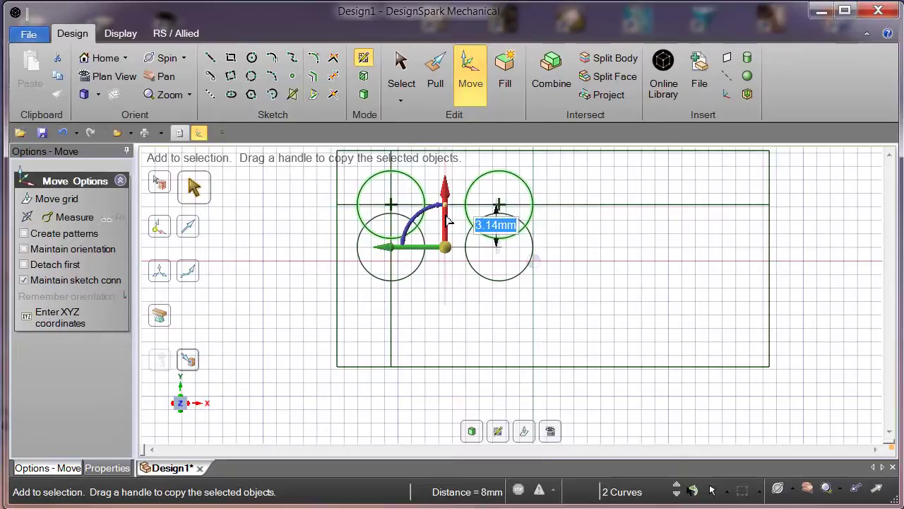
{"action": "left_click_drag", "start_coordinate": [449, 221], "coordinate": [451, 245]}
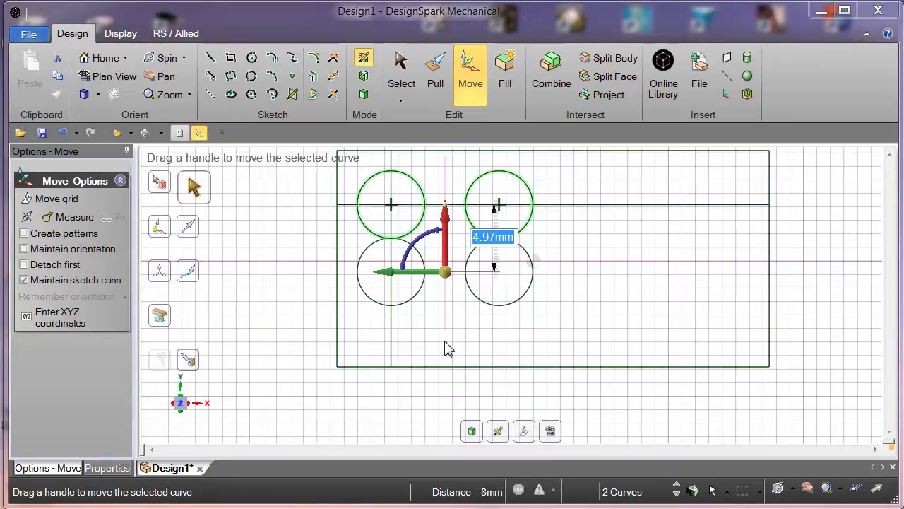
{"action": "type", "text": "12"}
{"action": "key", "text": "Return"}
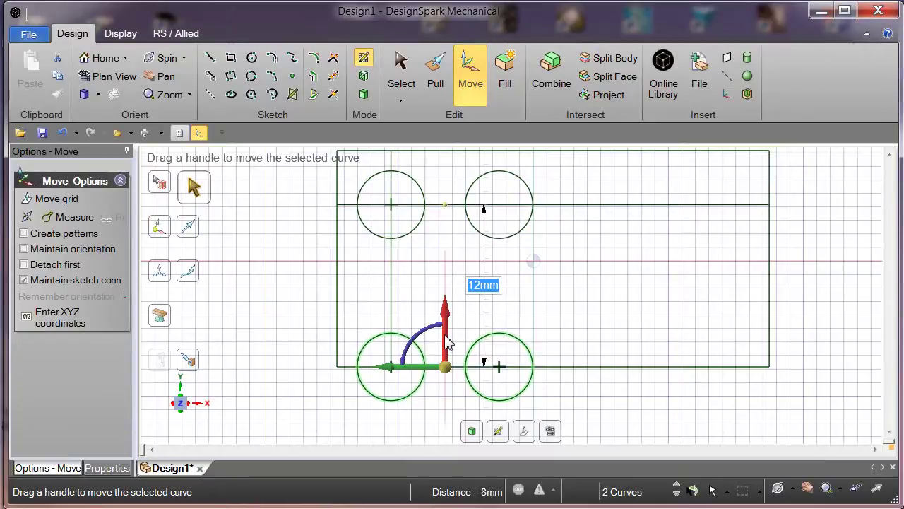
{"action": "type", "text": "8"}
{"action": "key", "text": "Return"}
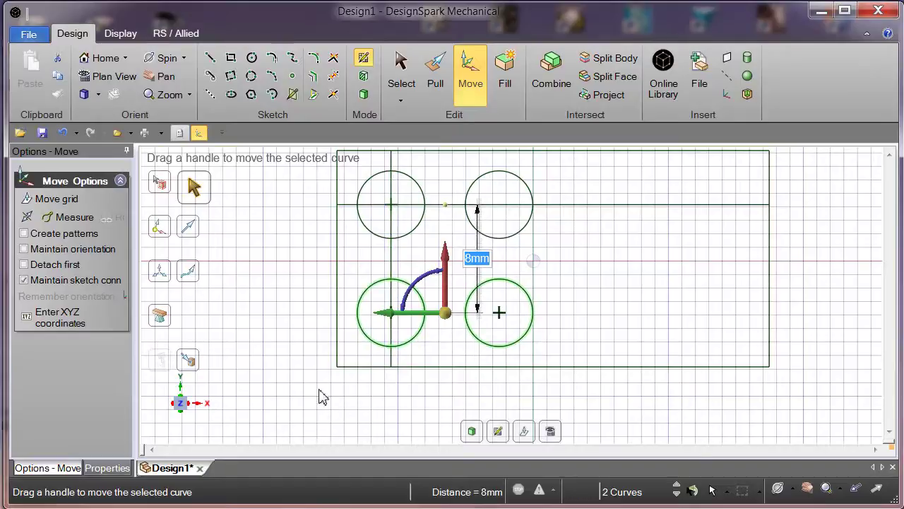
{"action": "key", "text": "ctrl"}
- Select all four circles and copy them 14 mm to the right
{"action": "left_click", "coordinate": [410, 236], "text": "ctrl"}
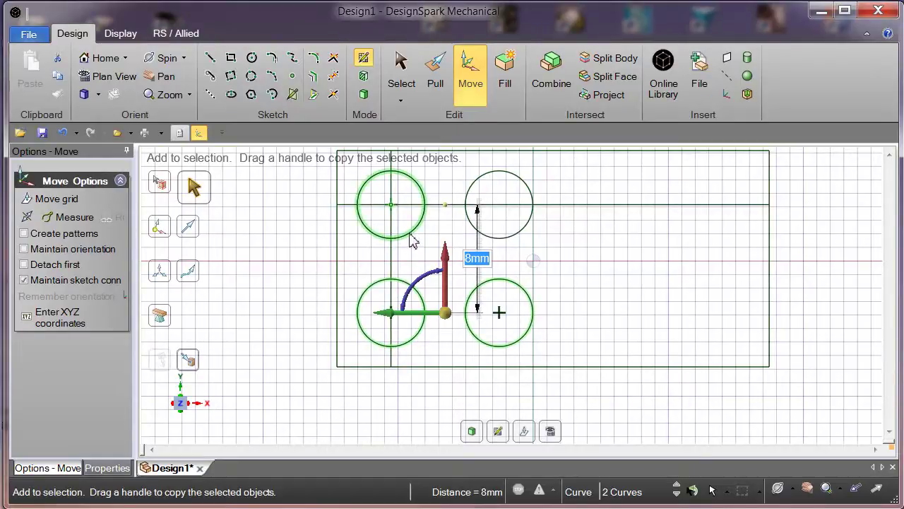
{"action": "left_click", "coordinate": [514, 240], "text": "ctrl"}
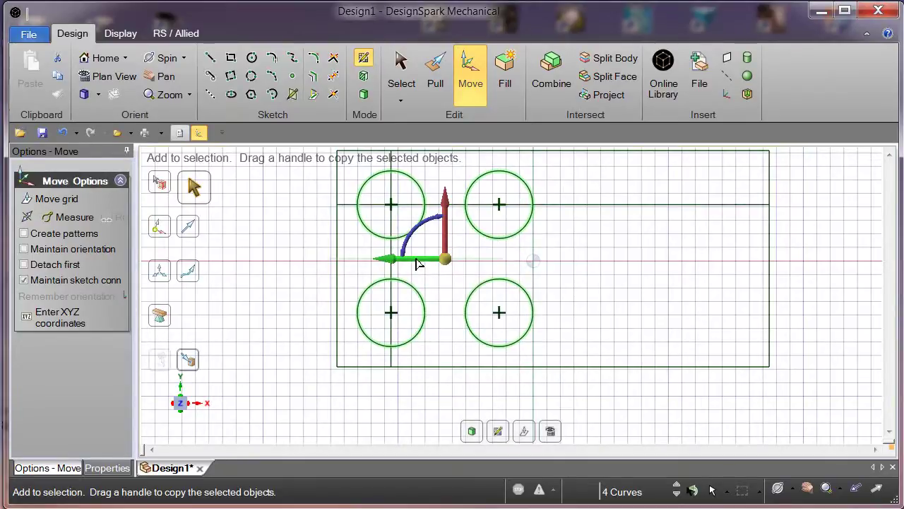
{"action": "left_click_drag", "start_coordinate": [417, 264], "coordinate": [604, 277], "text": "ctrl"}
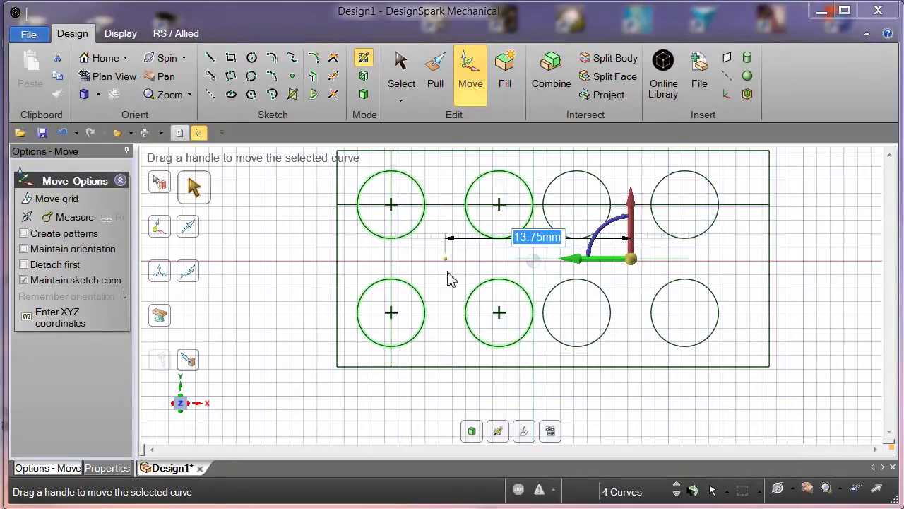
{"action": "type", "text": "14"}
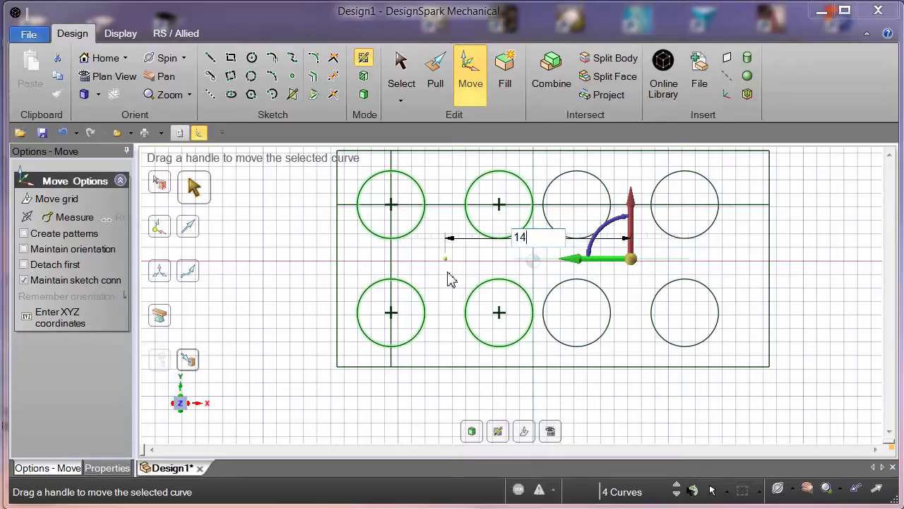
{"action": "key", "text": "Return"}
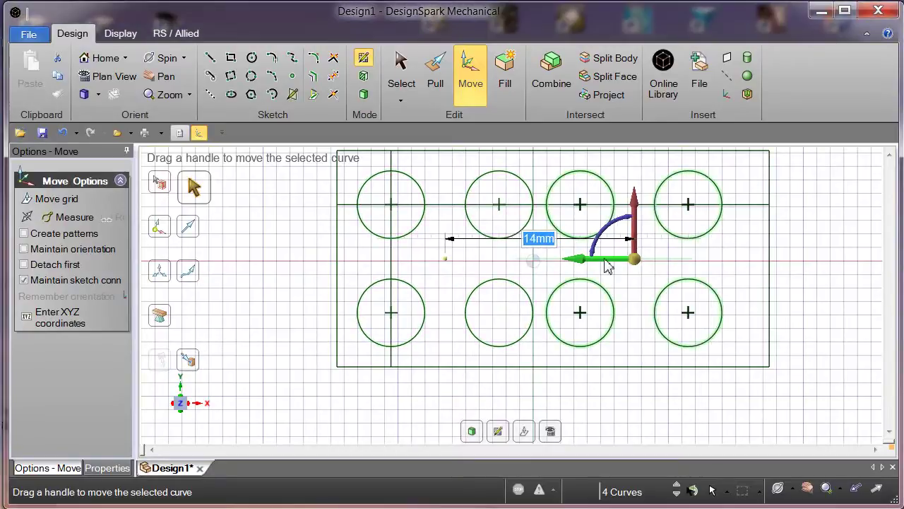
- Delete the horizontal and vertical offset guide lines, keeping the eight circles
{"action": "left_click", "coordinate": [818, 306]}
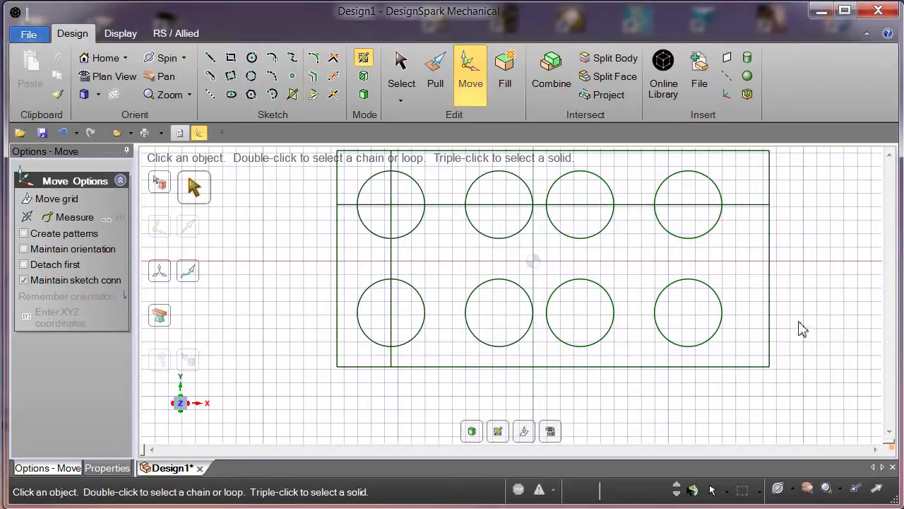
{"action": "left_click", "coordinate": [742, 207]}
{"action": "key", "text": "Escape"}
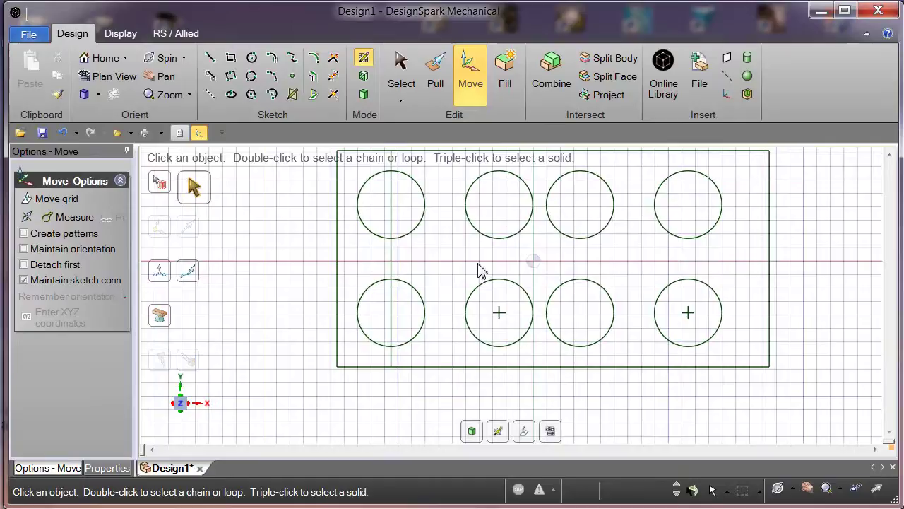
{"action": "left_click", "coordinate": [392, 261]}
{"action": "key", "text": "Delete"}
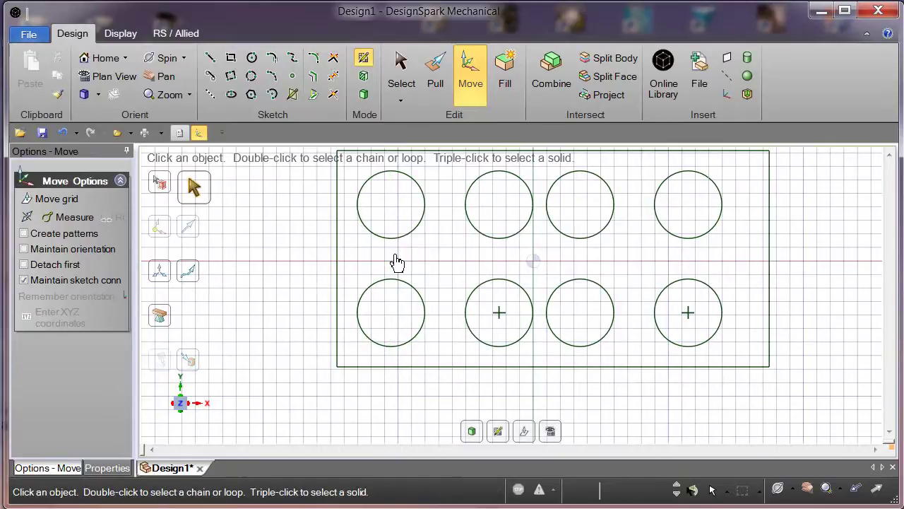